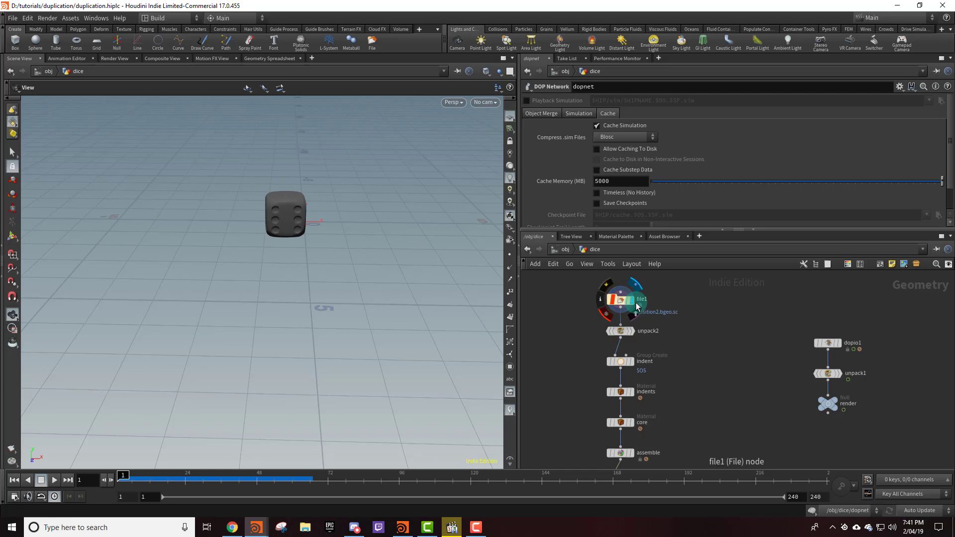
Step: Review the dice chain's indent group, indents and core material nodes, and the assemble node's settings
middle_click_drag(660, 316, 659, 310)
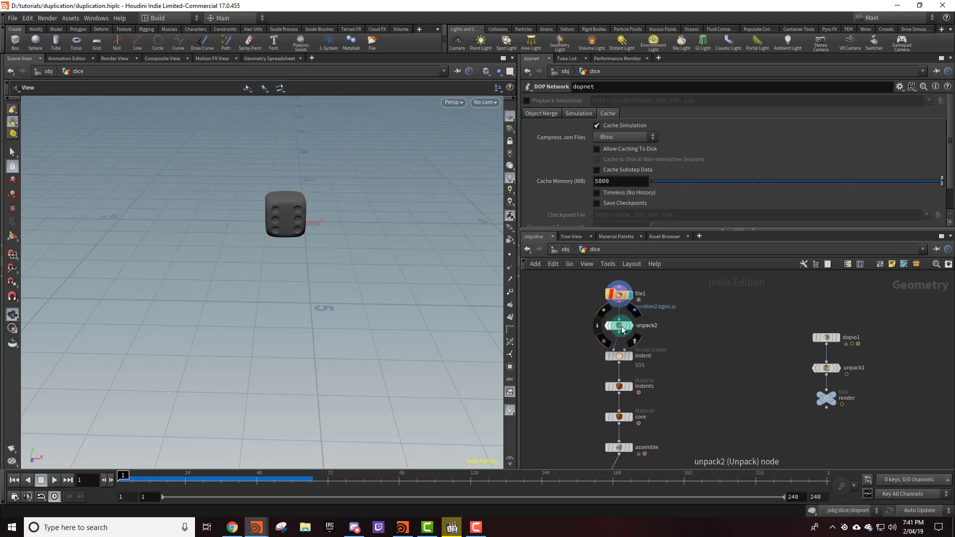
middle_click_drag(685, 341, 716, 311)
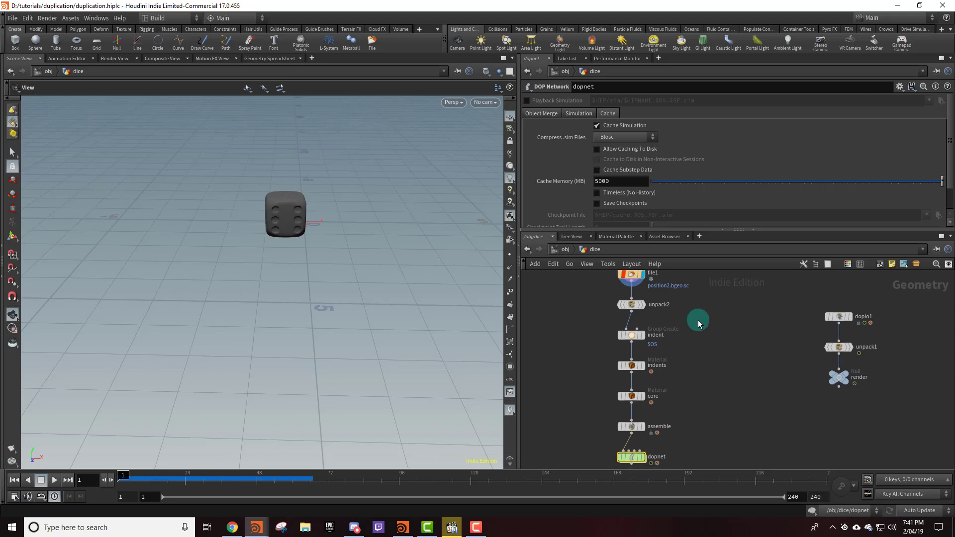
left_click(632, 336)
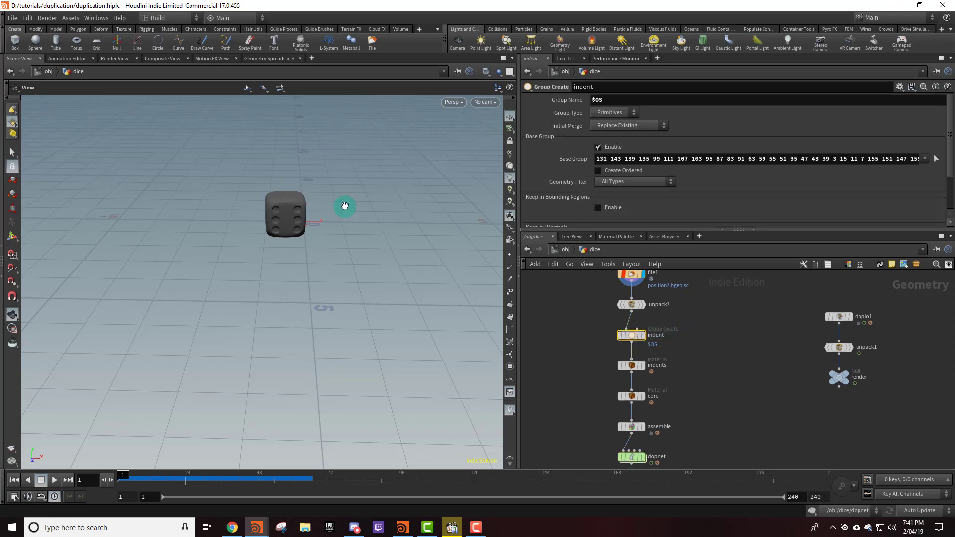
left_click_drag(682, 352, 601, 411)
middle_click_drag(667, 380, 673, 354)
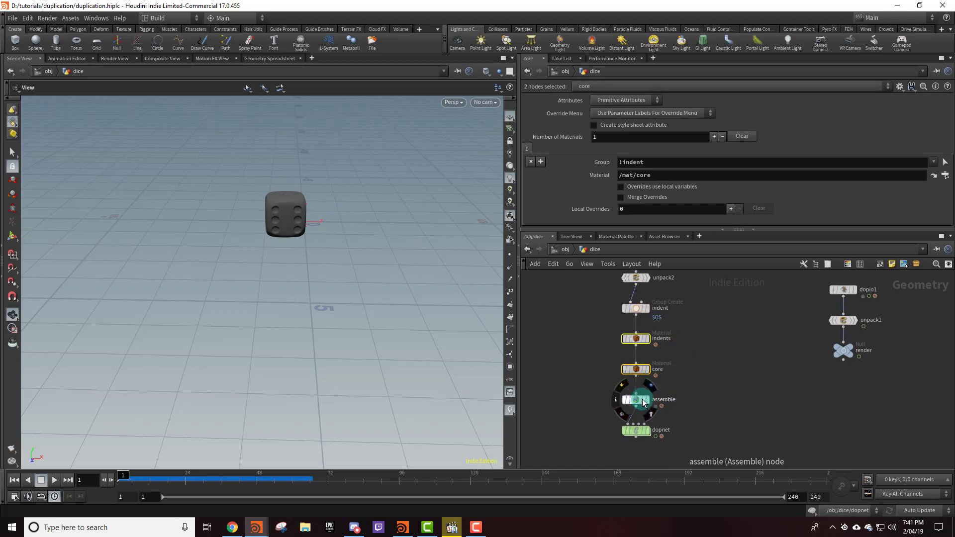
left_click(636, 399)
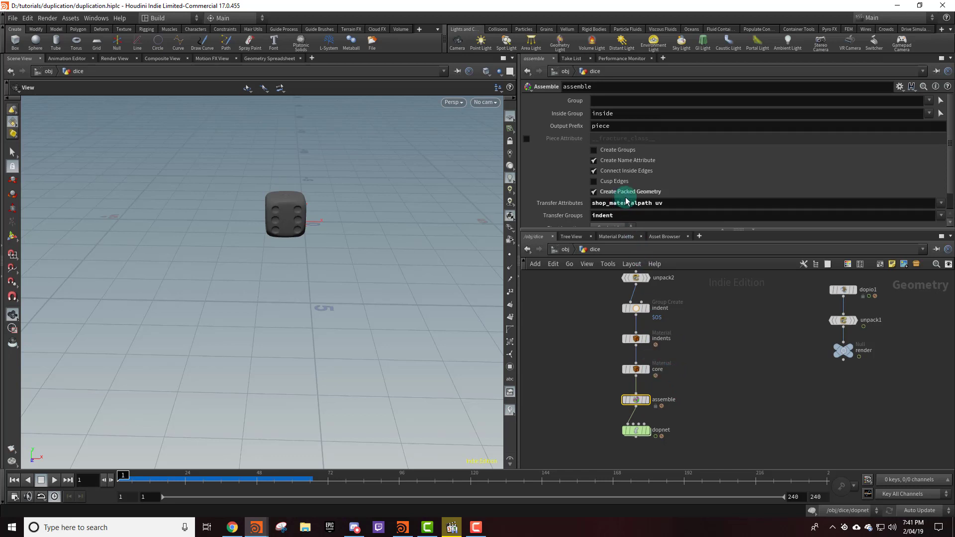
Step: Enter the dice DOP network and review rbdpackedobject1, then popsource1's All Geometry emission settings
double_click(637, 430)
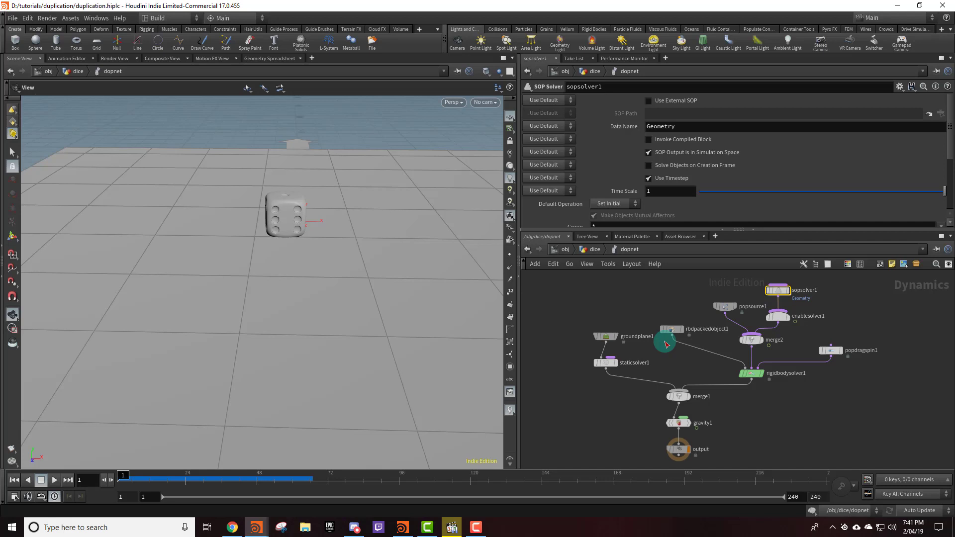
left_click(666, 342)
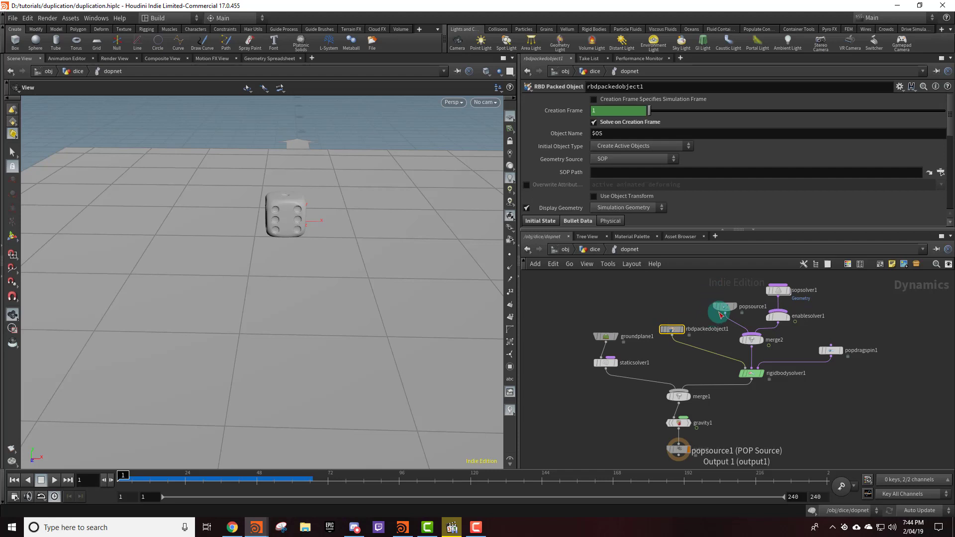
left_click_drag(721, 317, 611, 178)
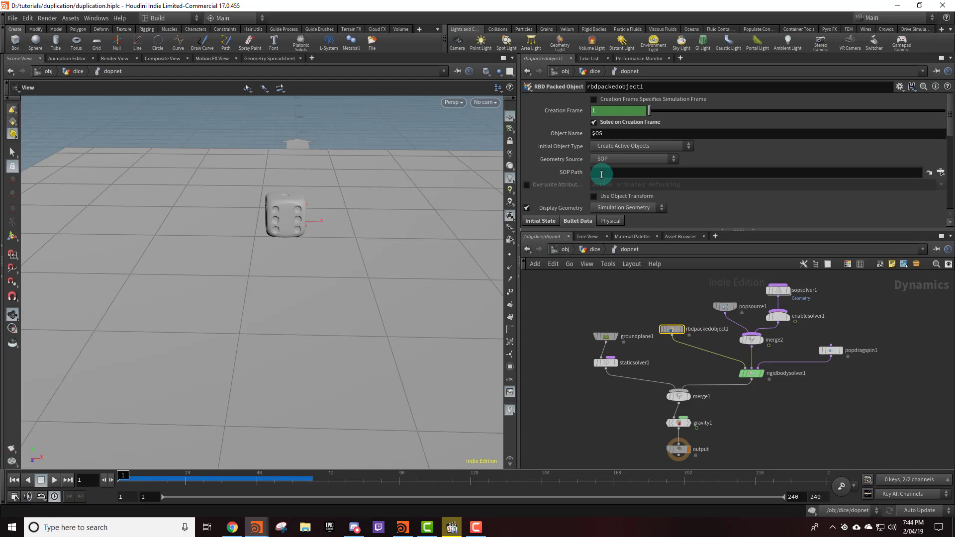
left_click(726, 308)
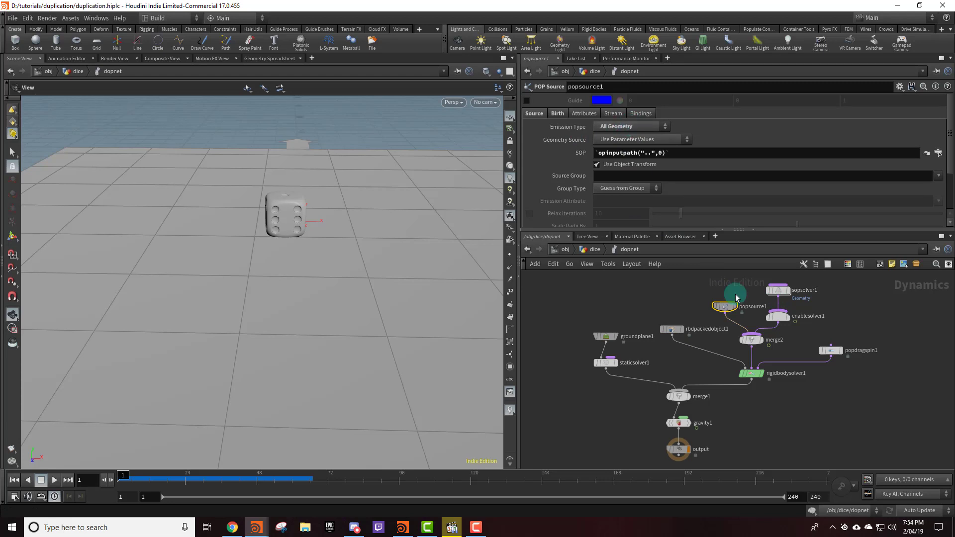
mouse_move(784, 298)
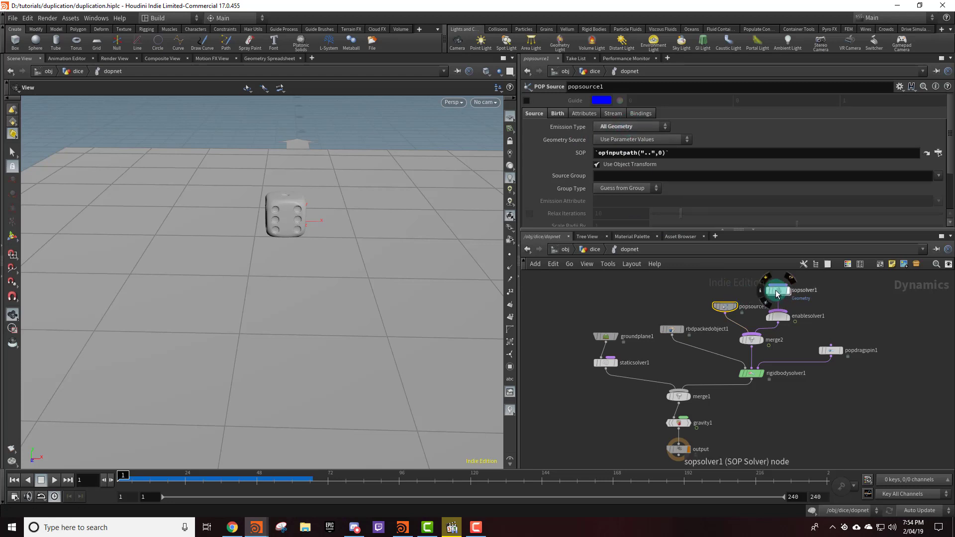
Step: Dive into sopsolver1 to view the initialize wrangle's VEX setting birth and age
double_click(780, 291)
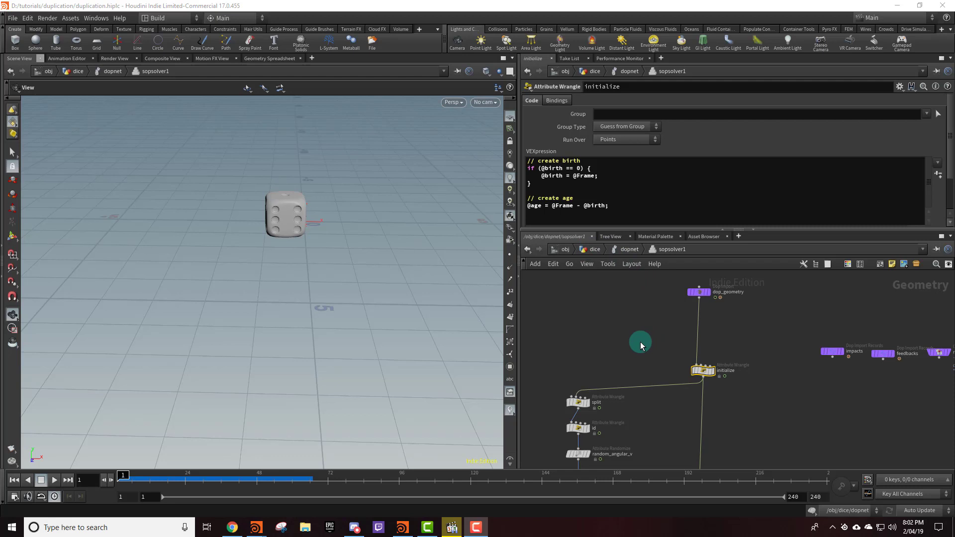
Step: Create a Split spare parameter set to 10 on the split wrangle as its age threshold
mouse_move(628, 341)
middle_mouse_down()
mouse_move(659, 309)
mouse_move(655, 300)
middle_mouse_up()
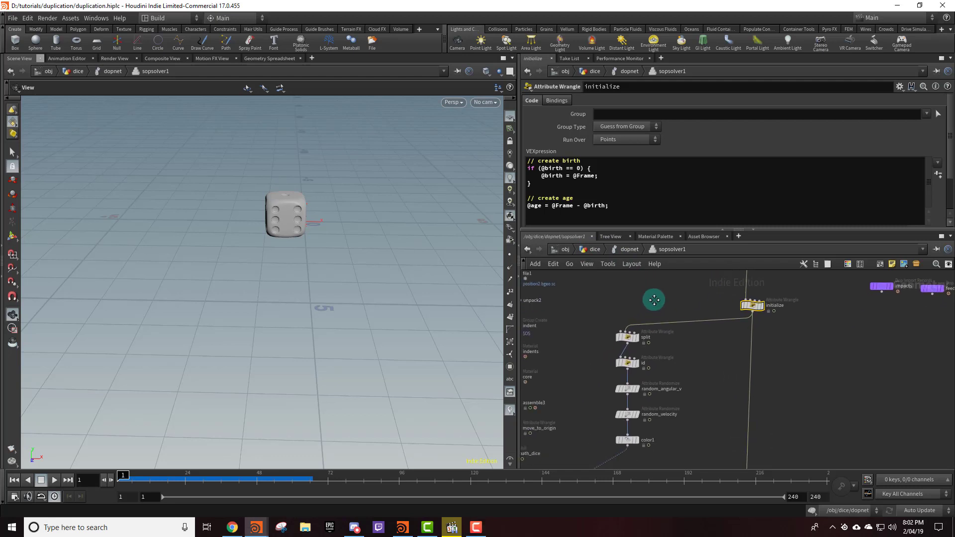
left_click(629, 338)
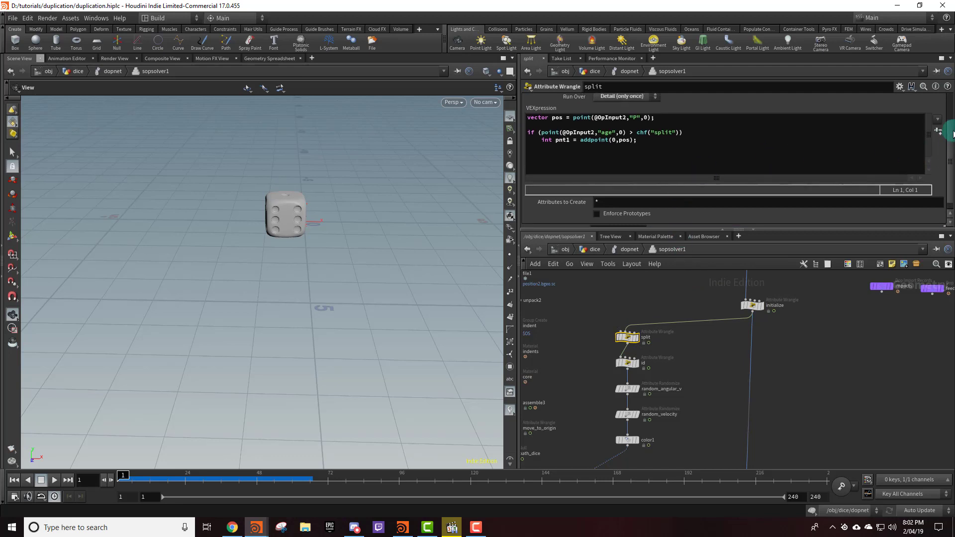
scroll(945, 134, "up", 1)
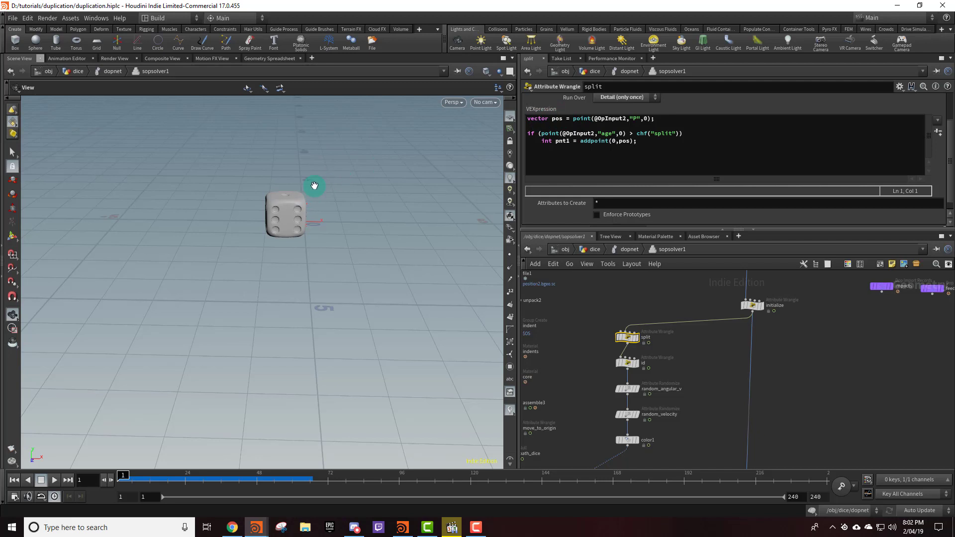
middle_click_drag(314, 185, 301, 228)
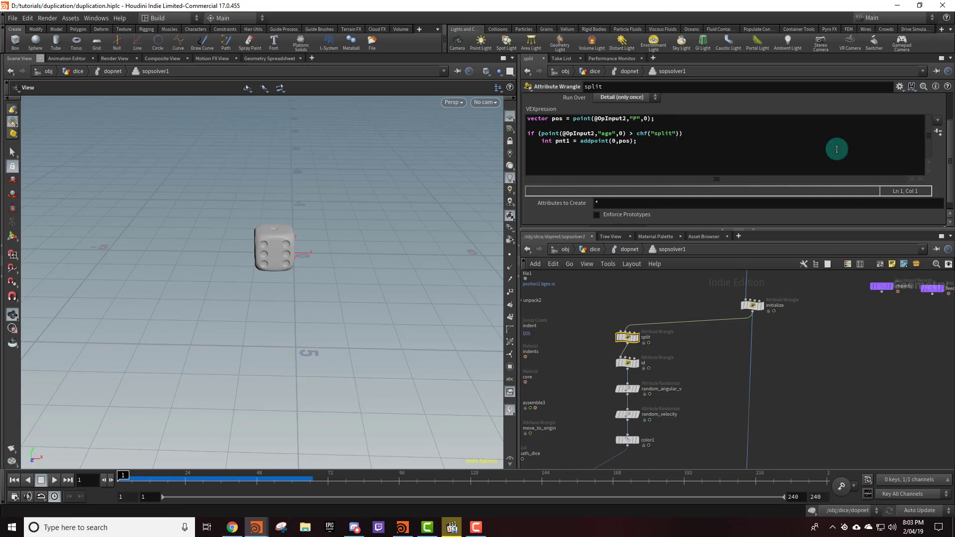
left_click(939, 132)
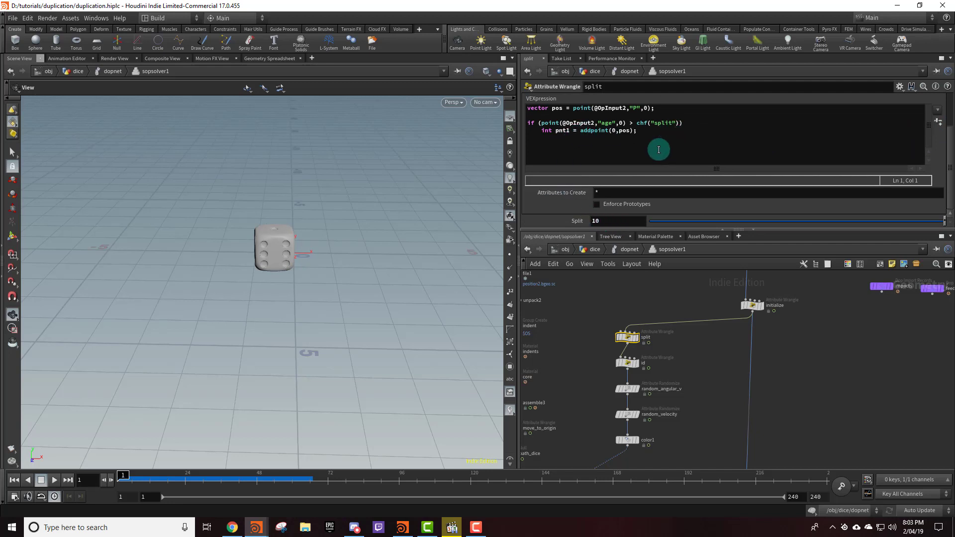
left_click(622, 367)
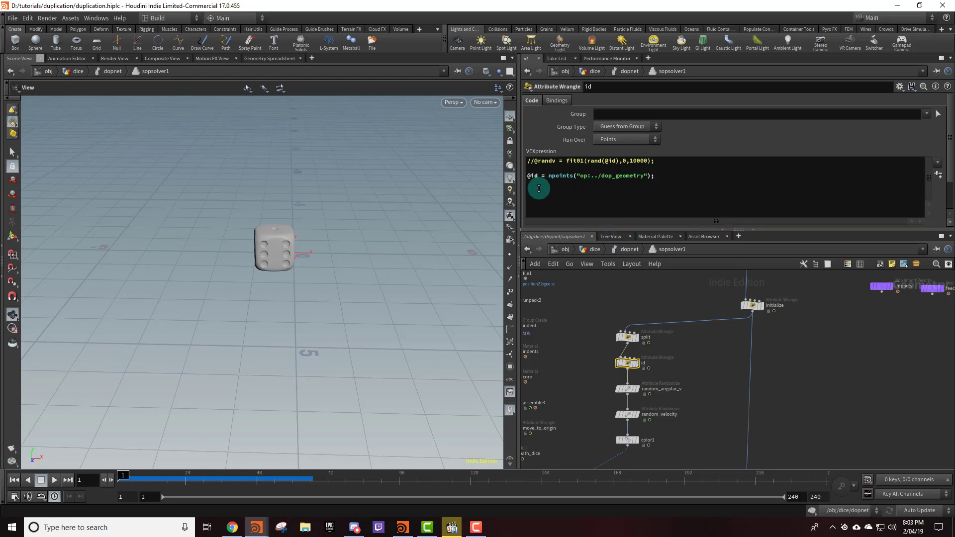
middle_click_drag(778, 288, 751, 341)
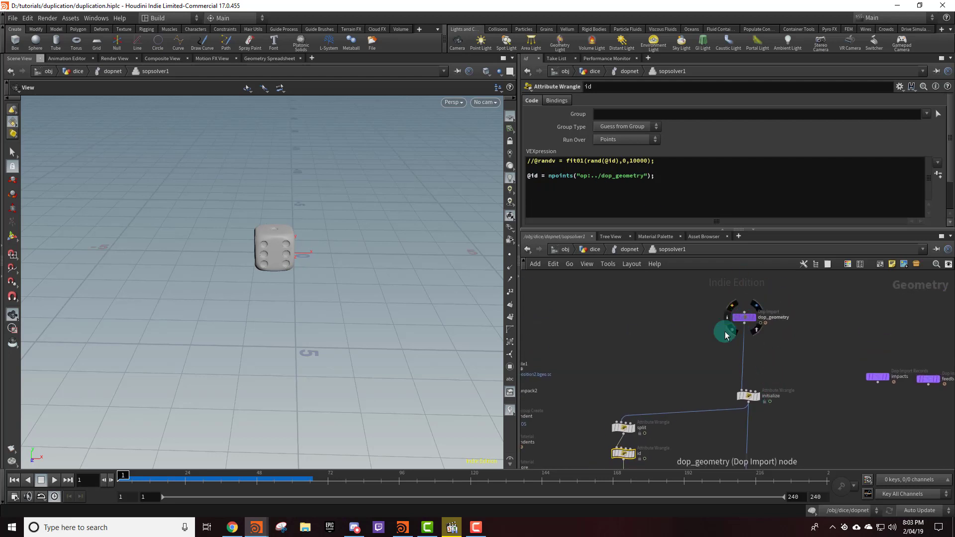
middle_click_drag(643, 339, 649, 322)
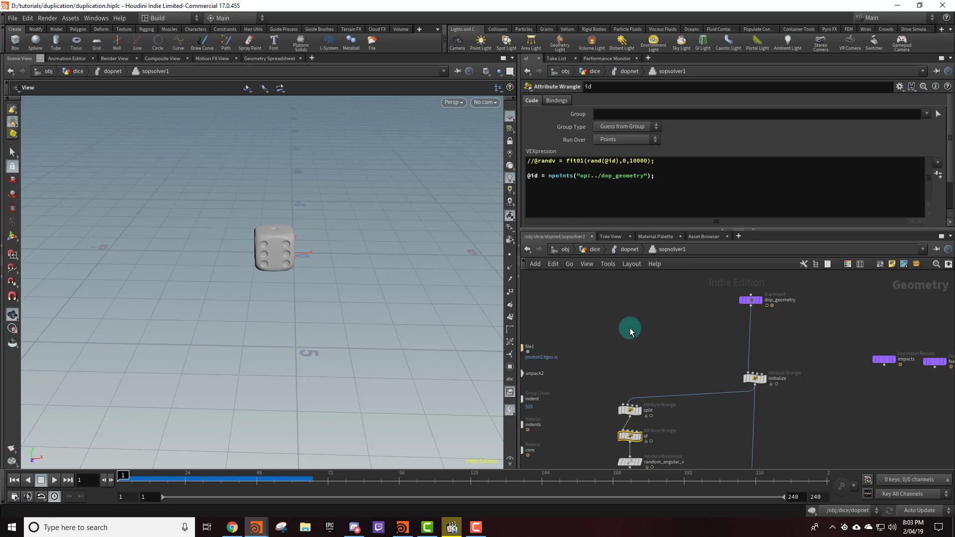
middle_click_drag(629, 326, 637, 262)
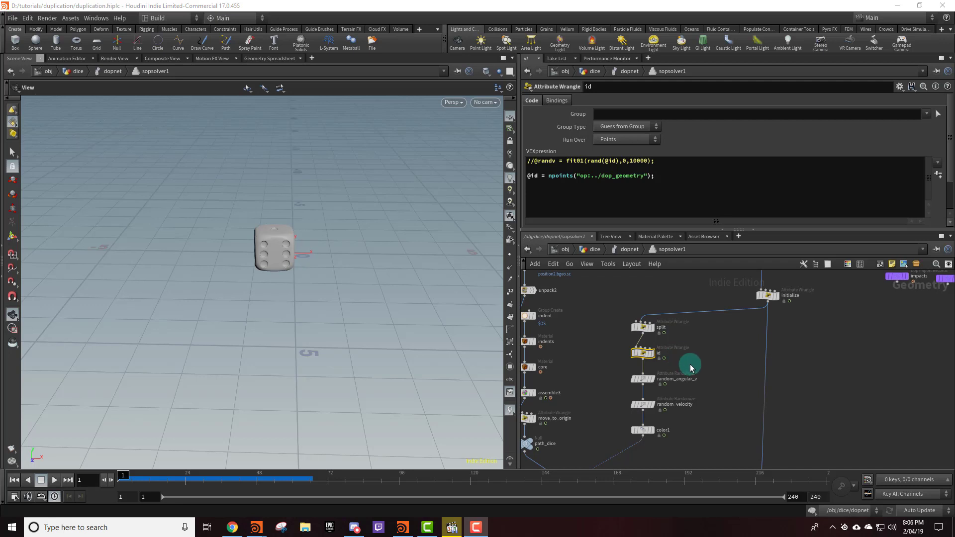
Step: Review the randomize settings of random_angular_v and random_velocity
left_click_drag(689, 367, 608, 430)
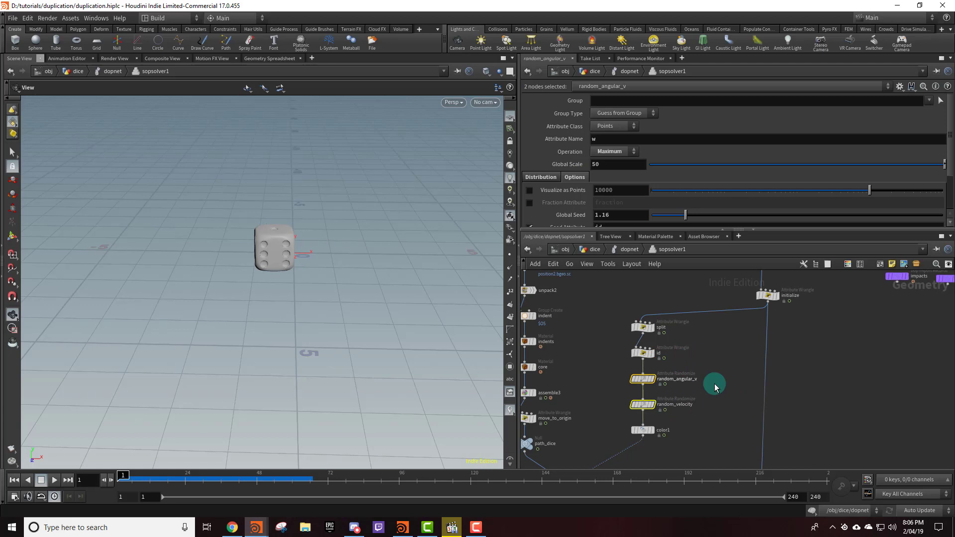
left_click(645, 380)
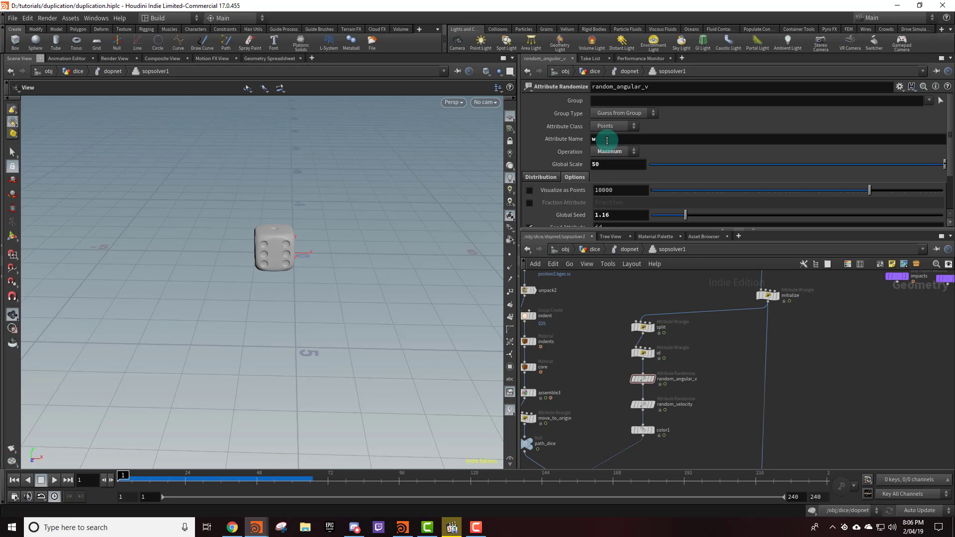
left_click(642, 405)
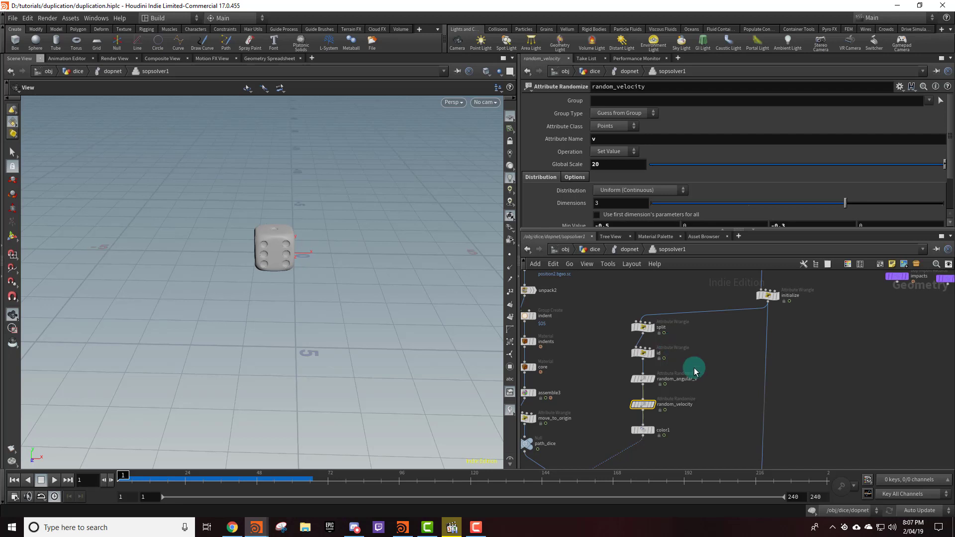
Step: Check color1's settings, then return to the dice object network
middle_click_drag(692, 399, 728, 375)
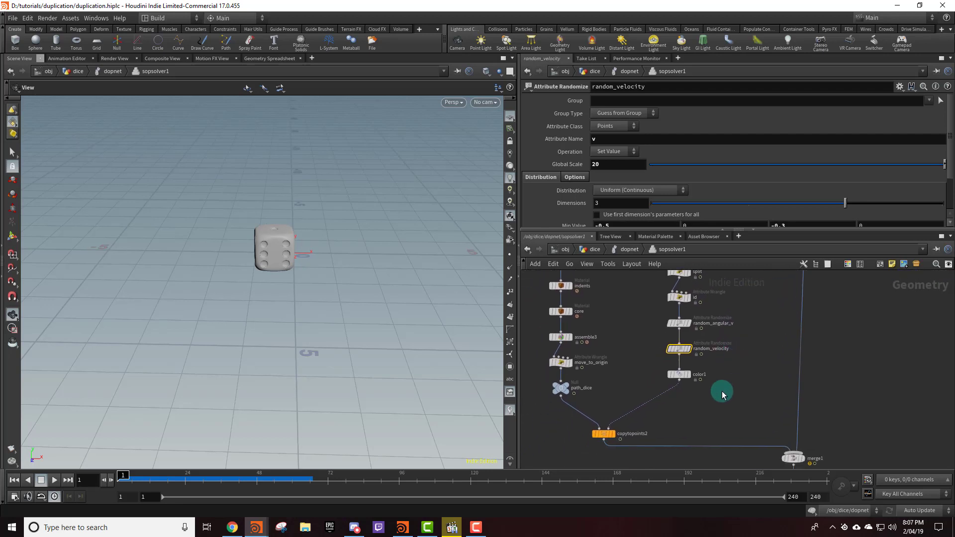
mouse_move(681, 381)
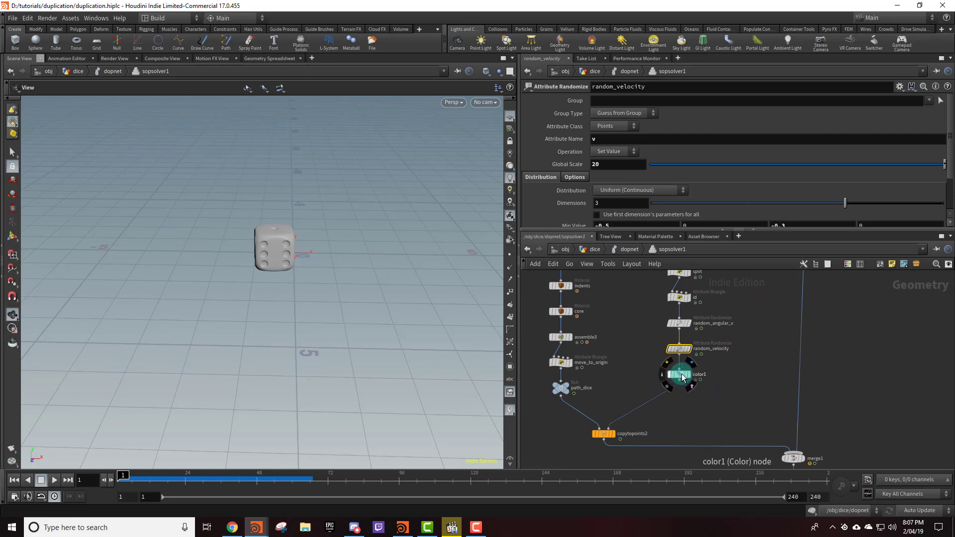
left_click(682, 377)
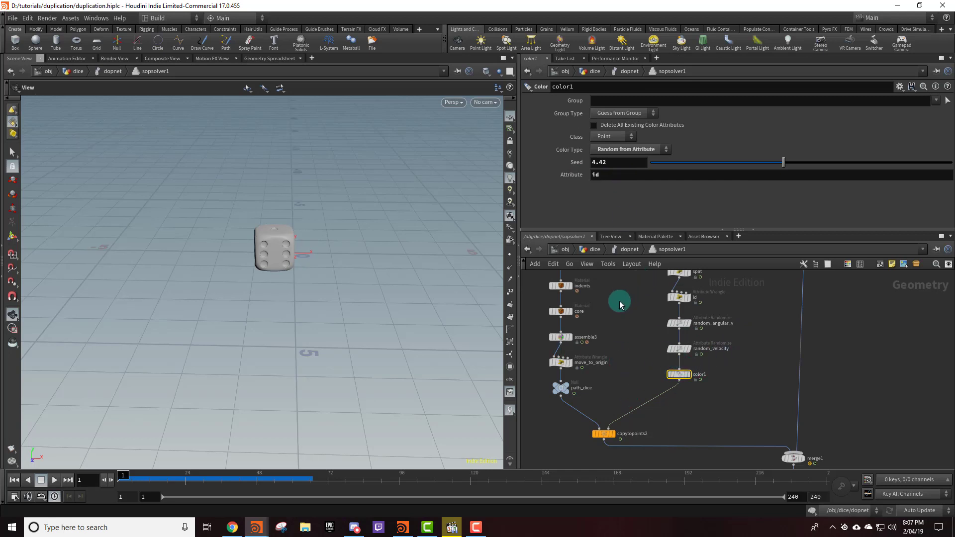
scroll(608, 324, "down", 2)
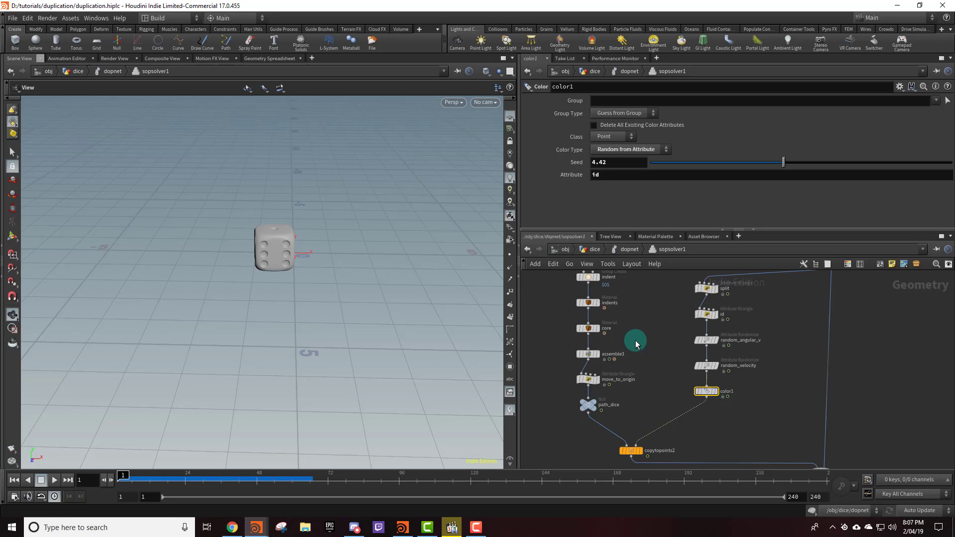
middle_click_drag(641, 344, 638, 368)
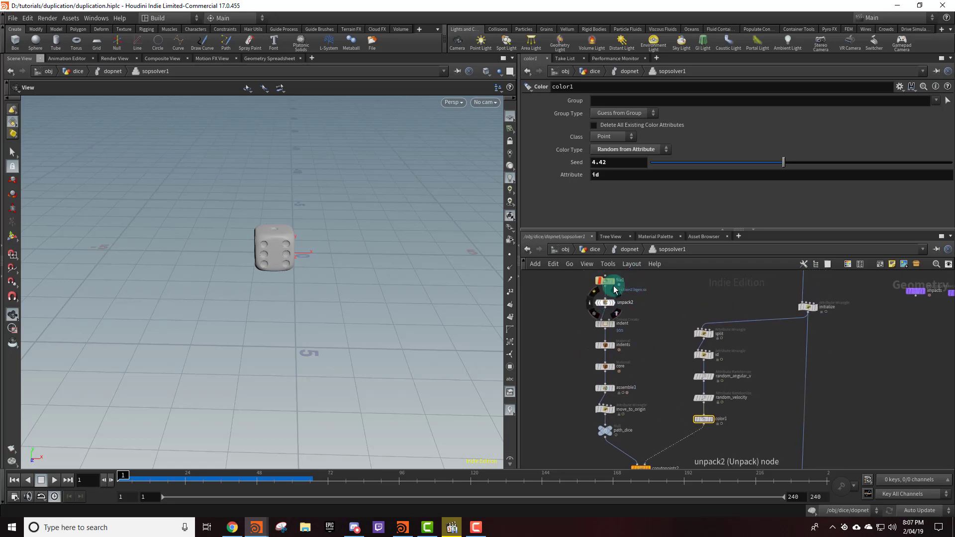
left_click(594, 249)
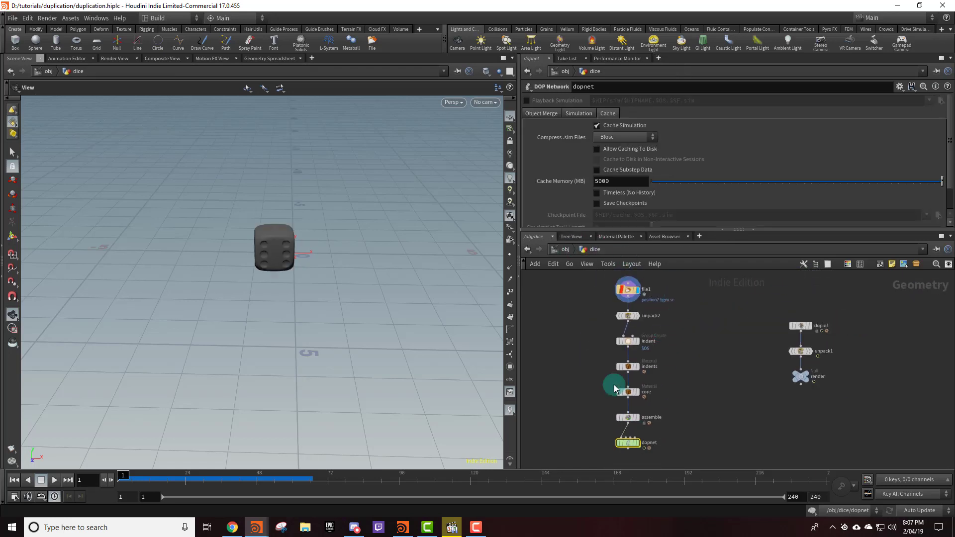
Step: Inside sopsolver1, wire color1 into copytopoints2's second input, feeding merge1 and the output
double_click(627, 442)
double_click(778, 290)
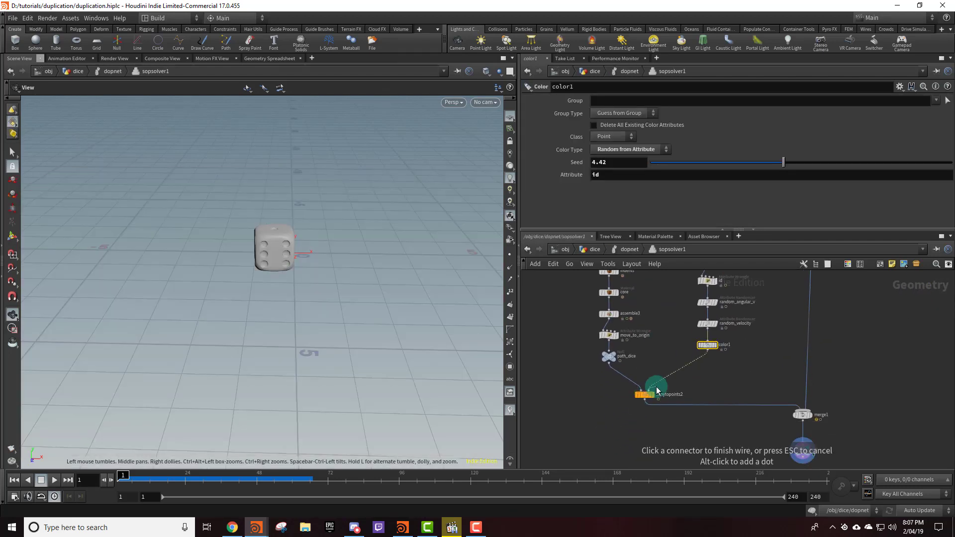
left_click(646, 394)
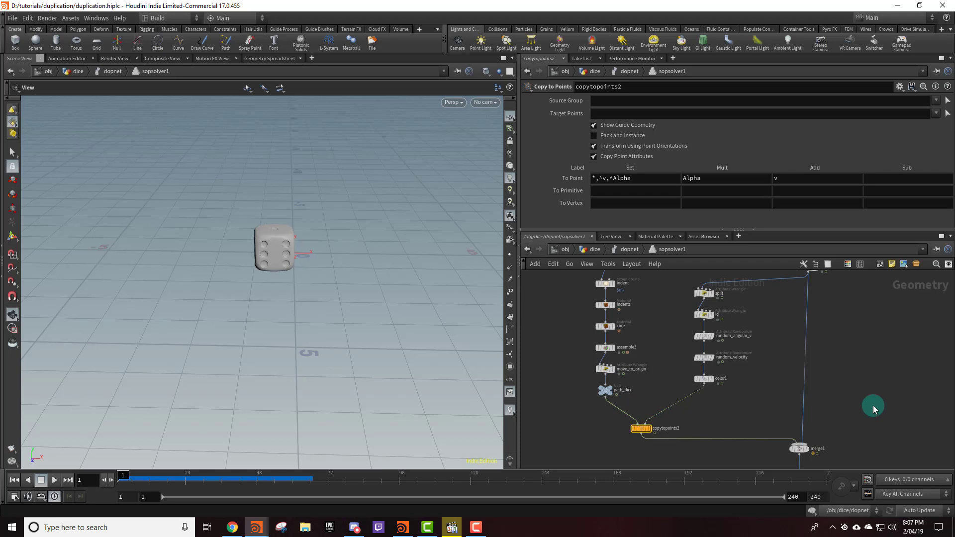
scroll(816, 385, "down", 2)
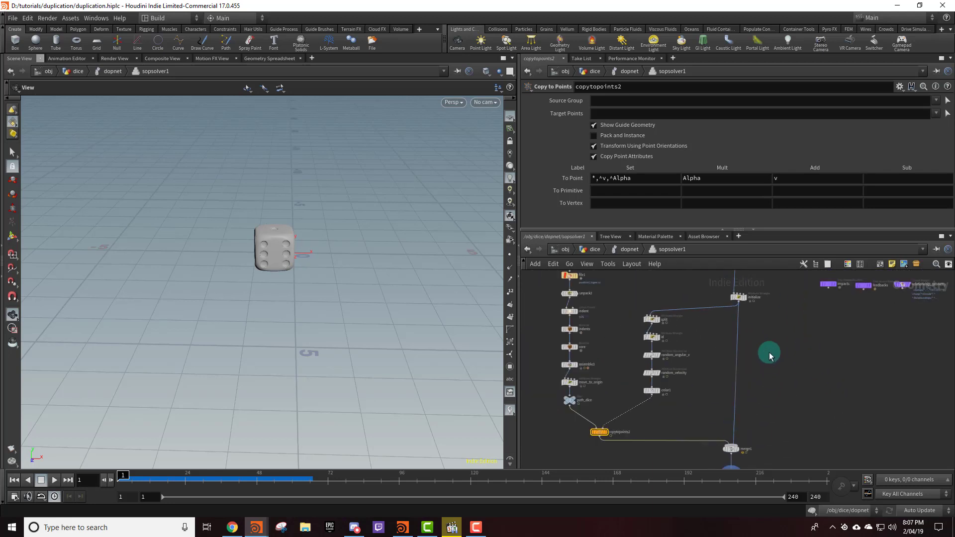
scroll(771, 359, "up", 3)
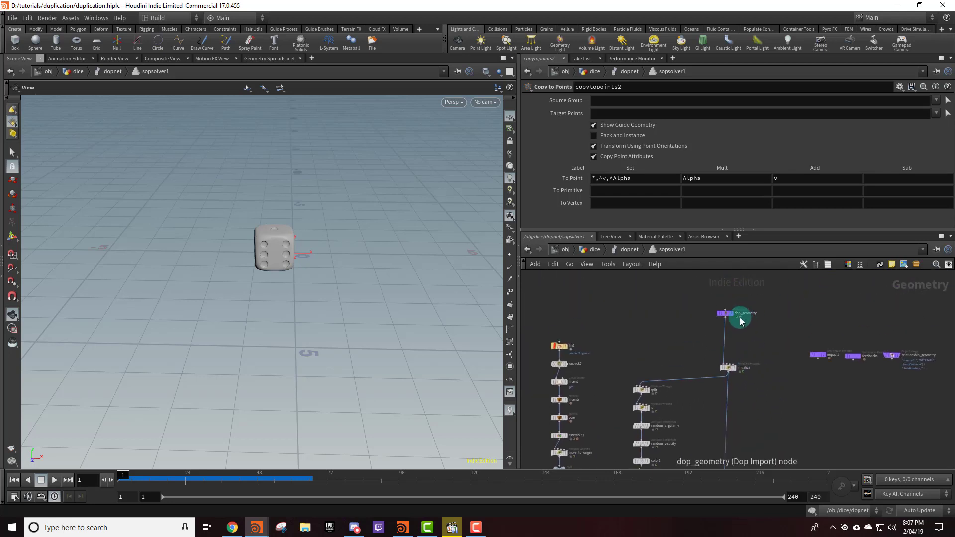
middle_click_drag(793, 398, 764, 294)
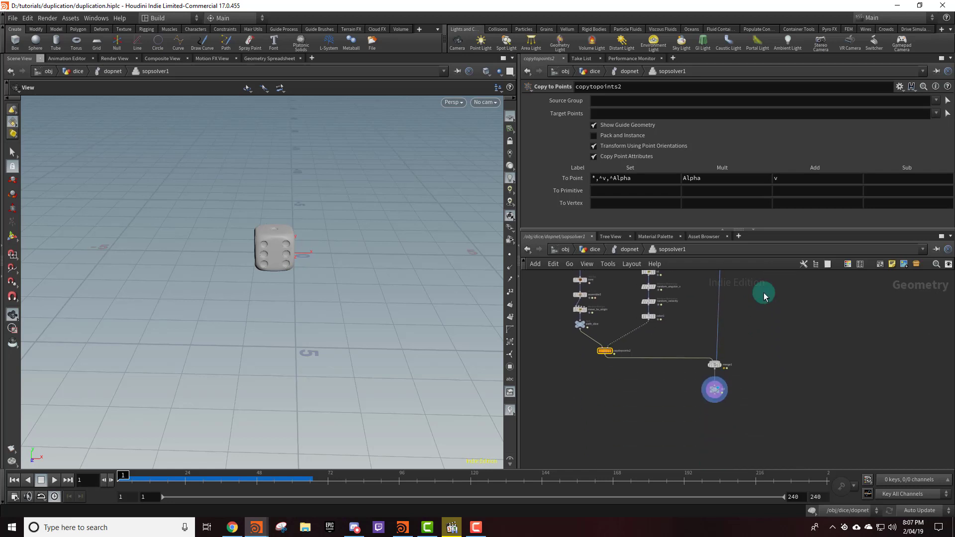
scroll(727, 354, "up", 2)
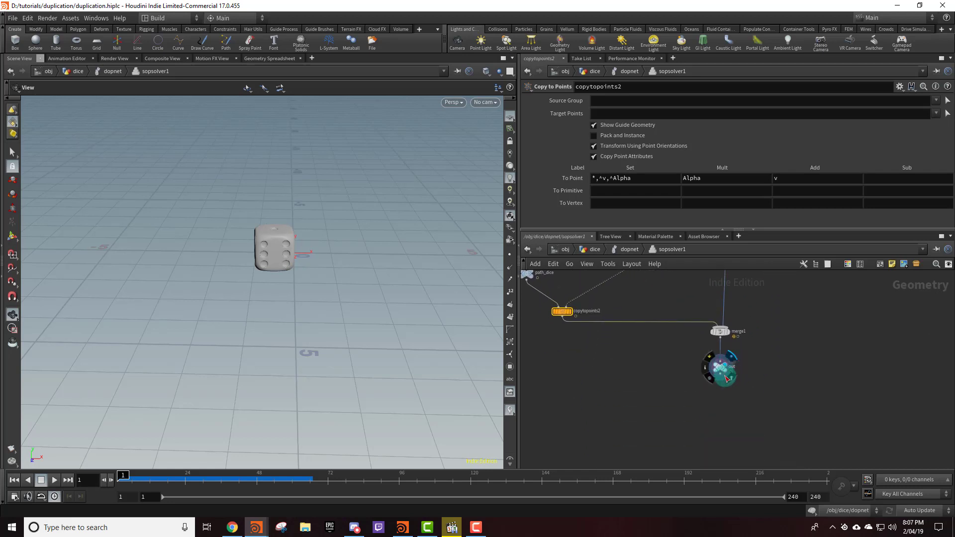
left_click(749, 362)
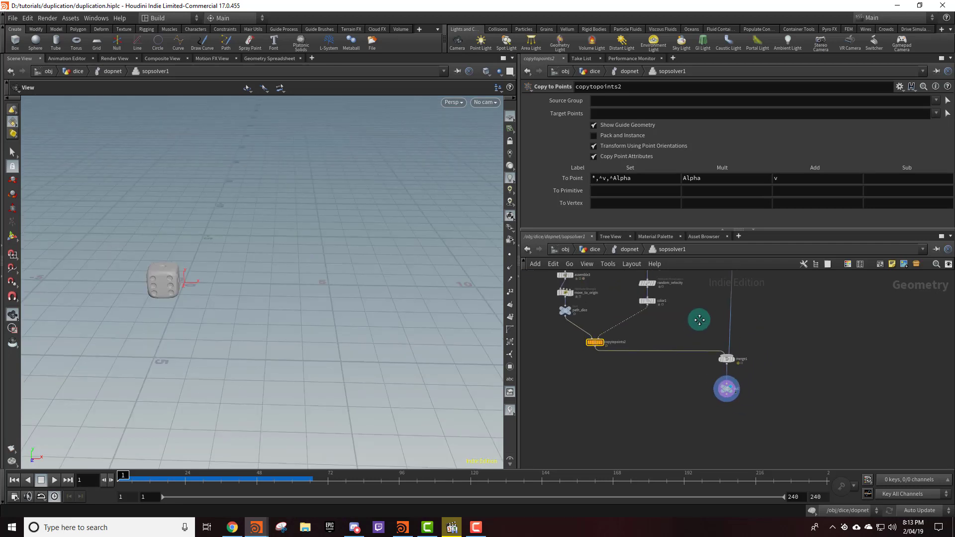
Step: Set assemble3's Output Prefix to piece`npoints("../dop_geometry/")`
middle_click_drag(698, 320, 715, 352)
middle_click_drag(709, 314, 725, 354)
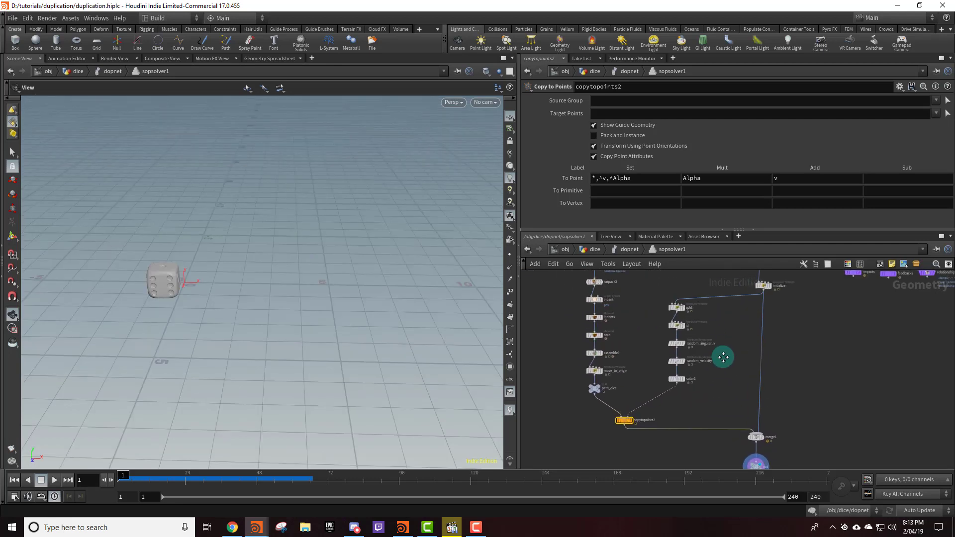
left_click(595, 353)
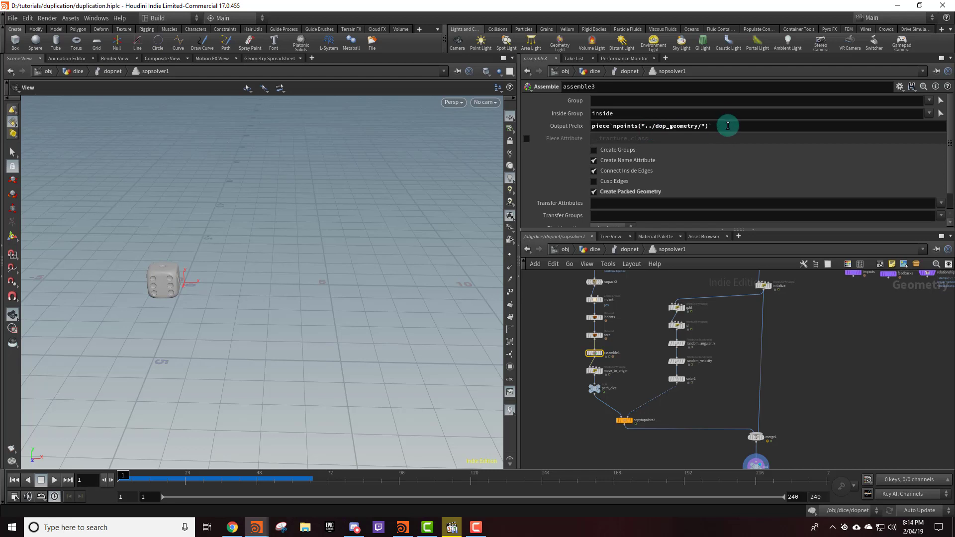
Step: Check dop_geometry, copytopoints2, merge1 and output, then return to the dopnet level
middle_click_drag(817, 307, 804, 379)
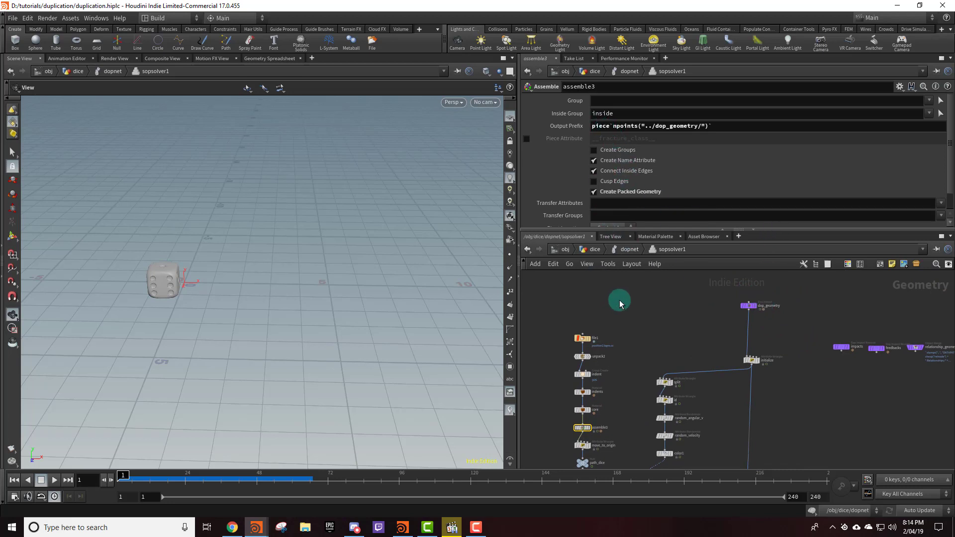
middle_click_drag(654, 336, 653, 307)
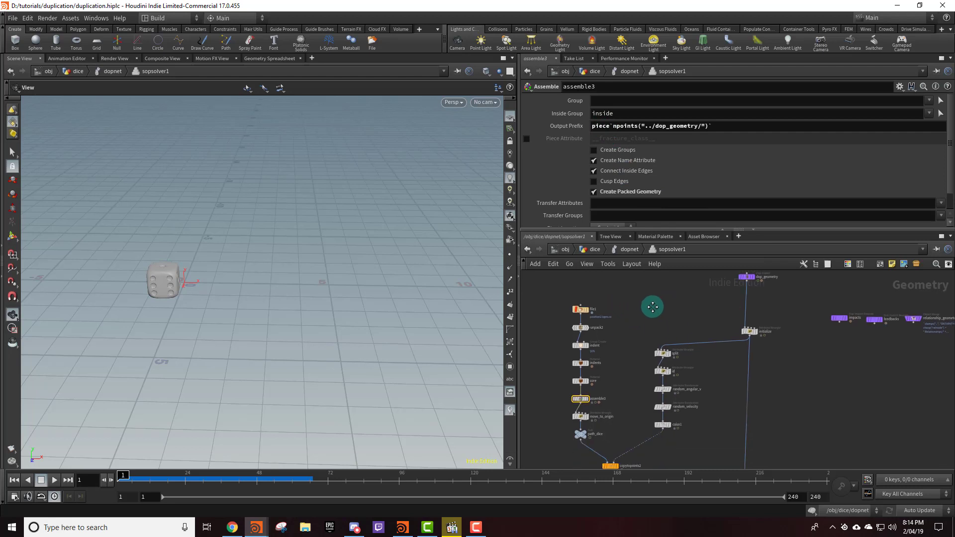
middle_click_drag(684, 381, 697, 330)
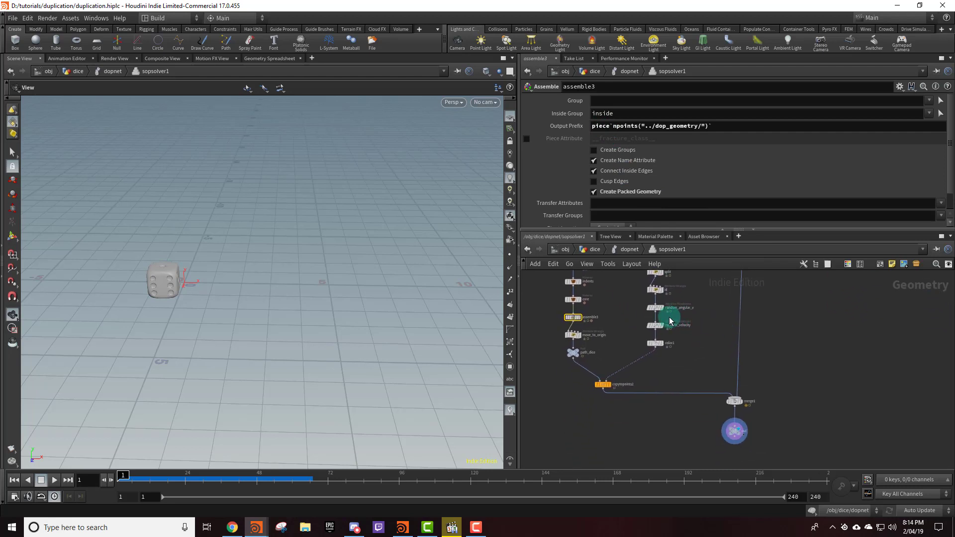
mouse_move(661, 329)
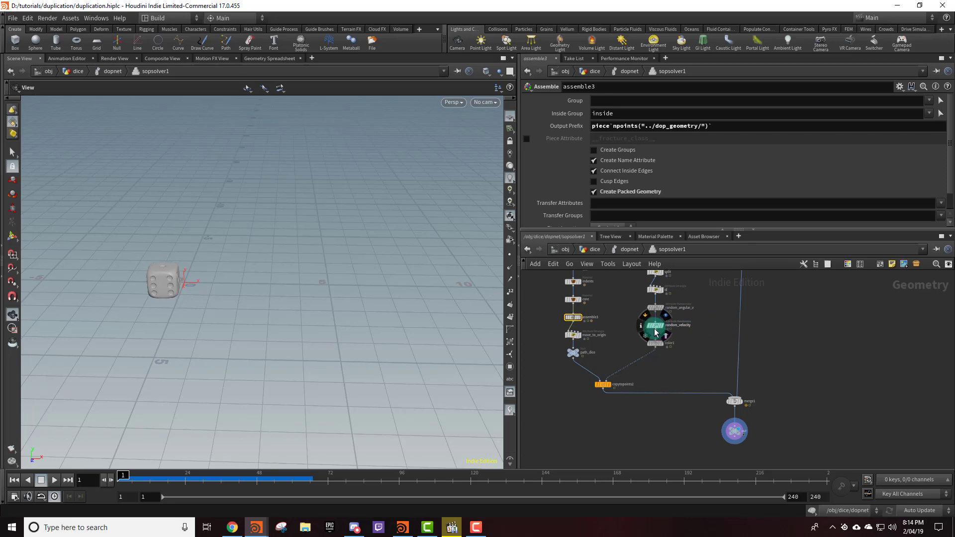
left_click(629, 250)
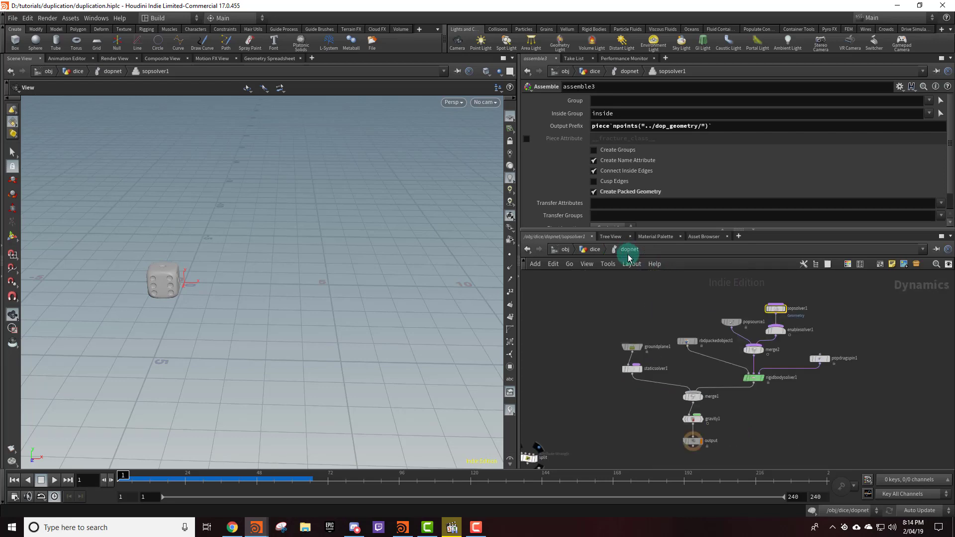